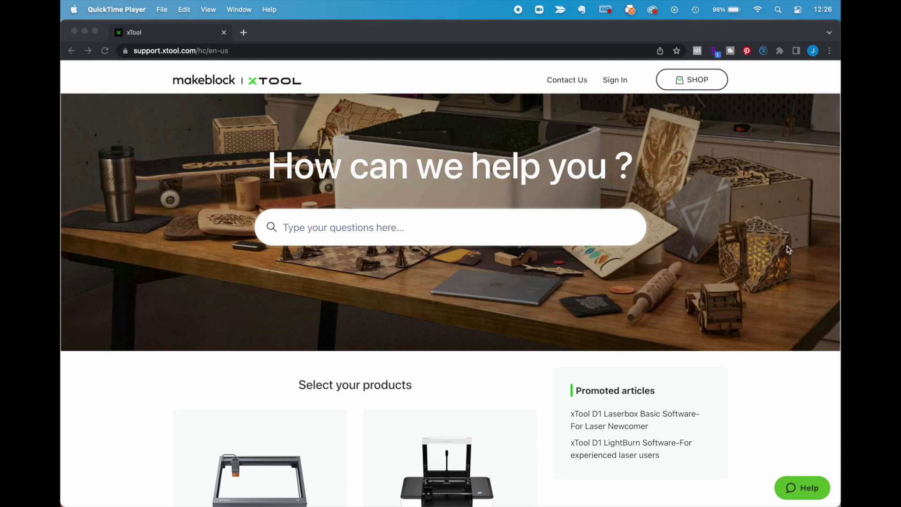
# Open the 'xTool D1 Laserbox Basic Software-For Laser Newcomer' article on the xTool support site
pyautogui.click(628, 423)
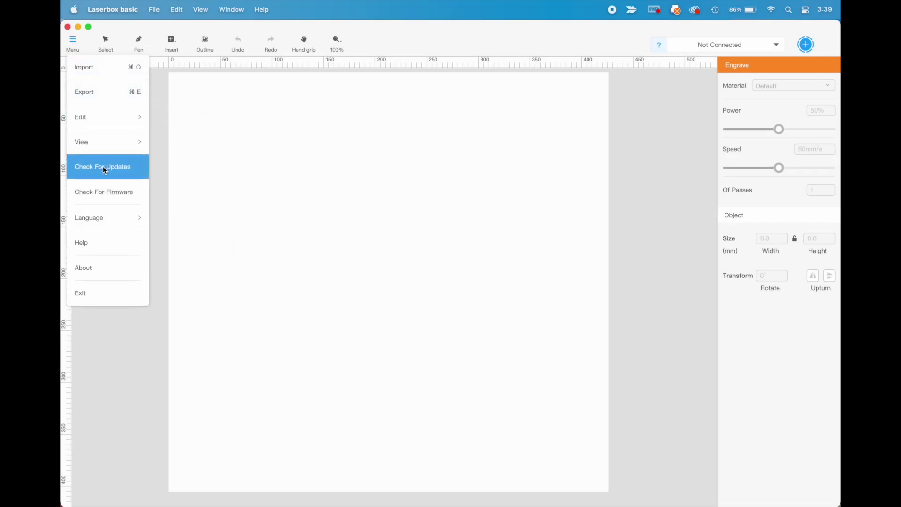
# Connect the LaserBox on the USB serial port and install firmware V40.30.003.01 B9
pyautogui.click(106, 192)
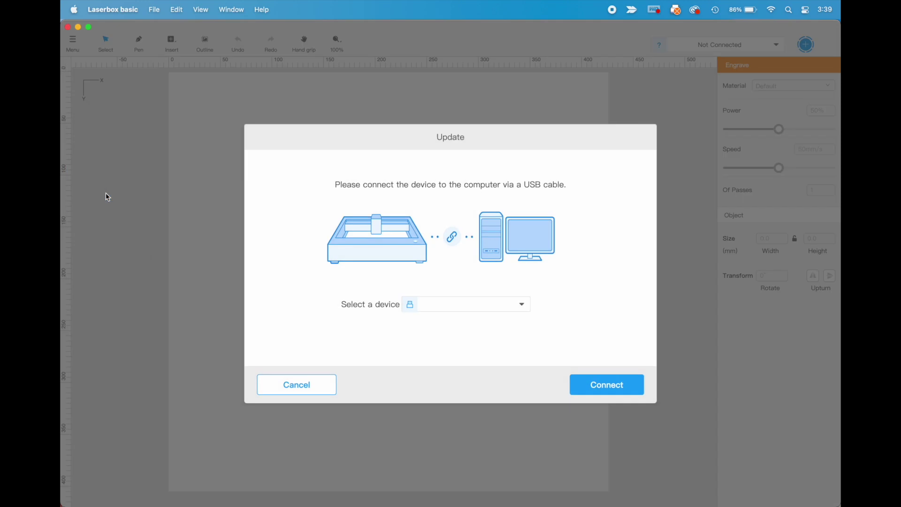
pyautogui.click(523, 305)
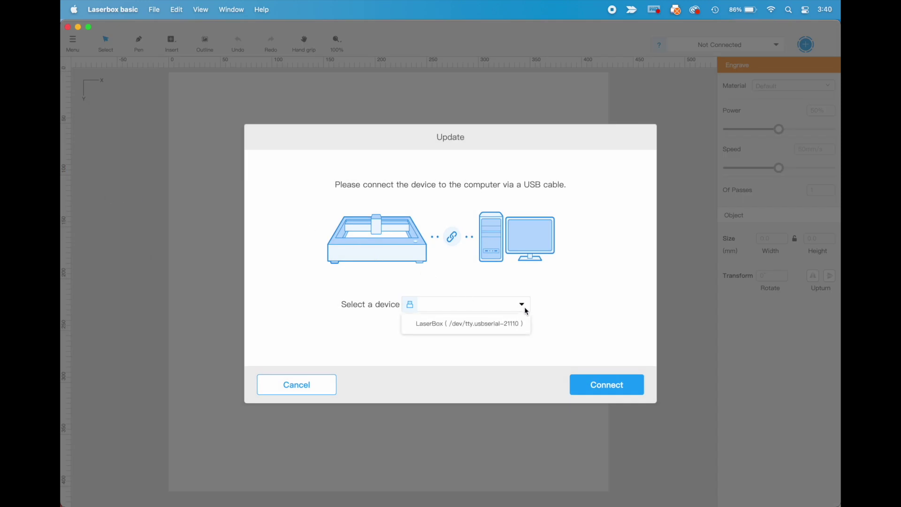
pyautogui.click(510, 332)
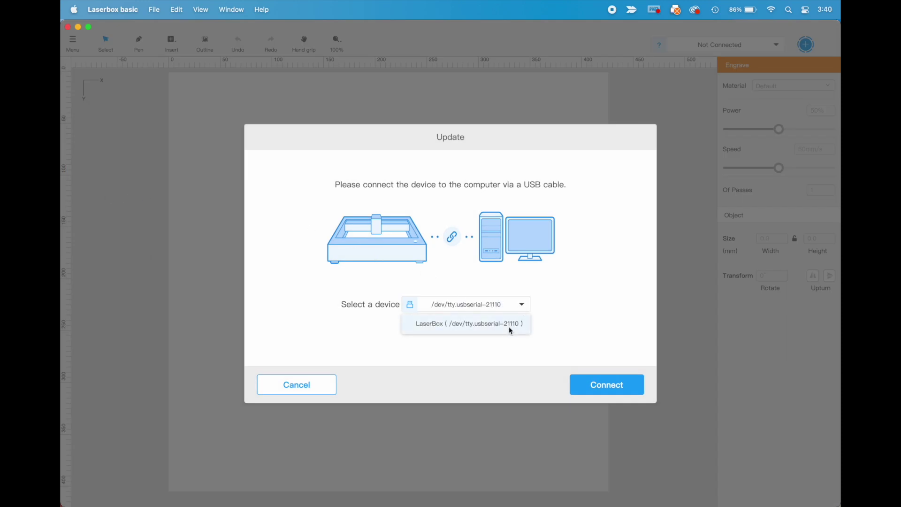
pyautogui.click(615, 384)
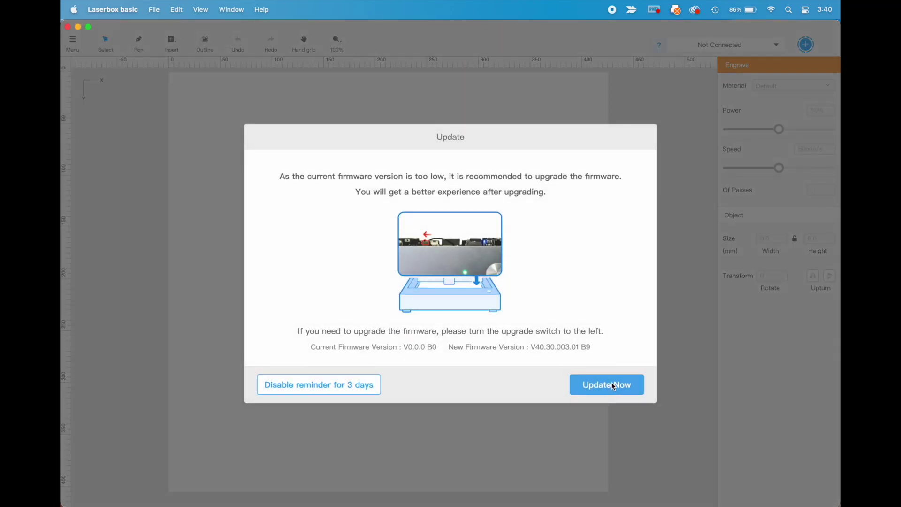
pyautogui.click(614, 385)
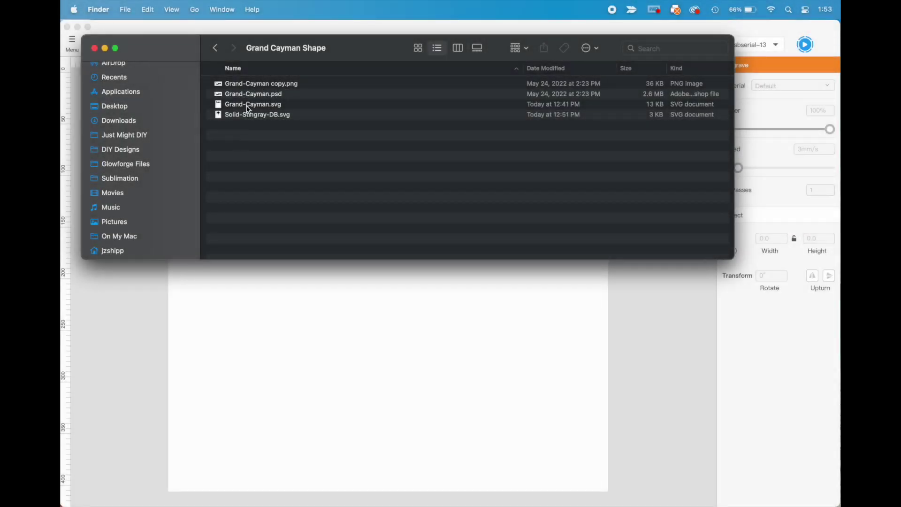
# Import Grand-Cayman.svg, resize it to 228.6 mm wide, and move it to the page centre
pyautogui.click(248, 106)
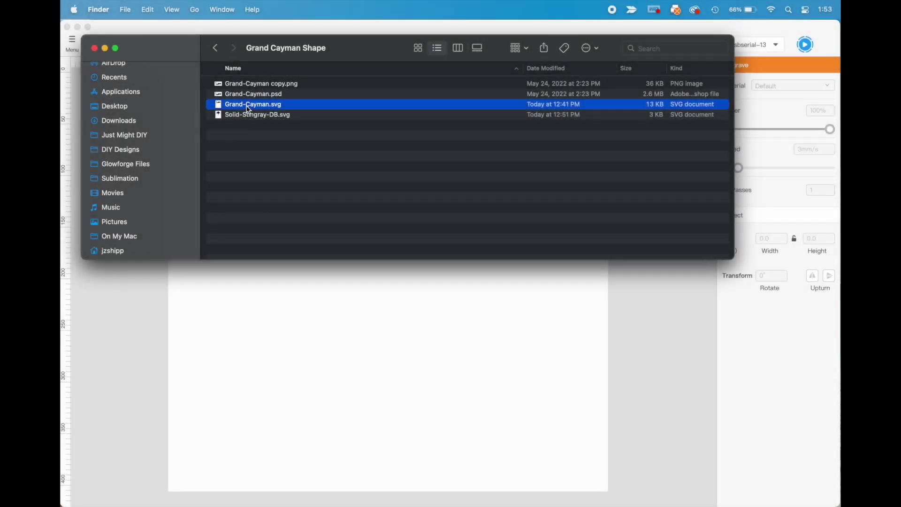
pyautogui.moveTo(317, 353); pyautogui.dragTo(316, 352)
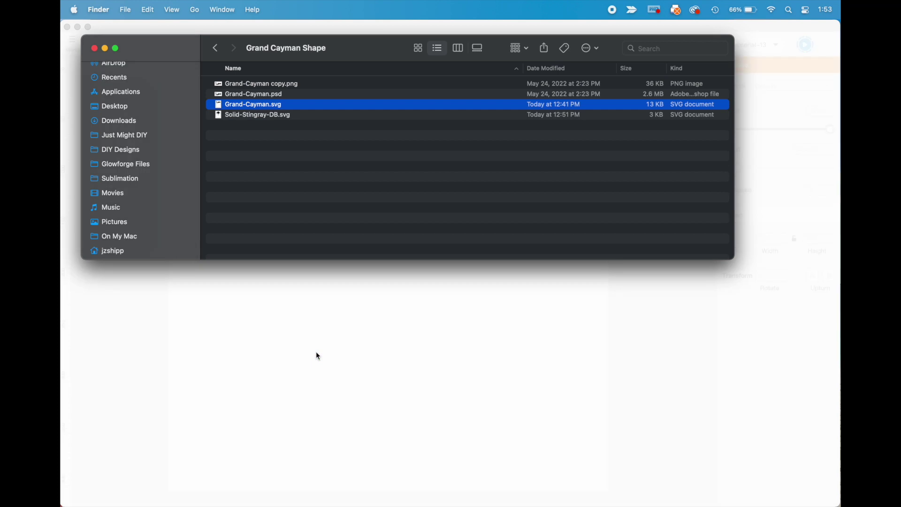
pyautogui.click(355, 421)
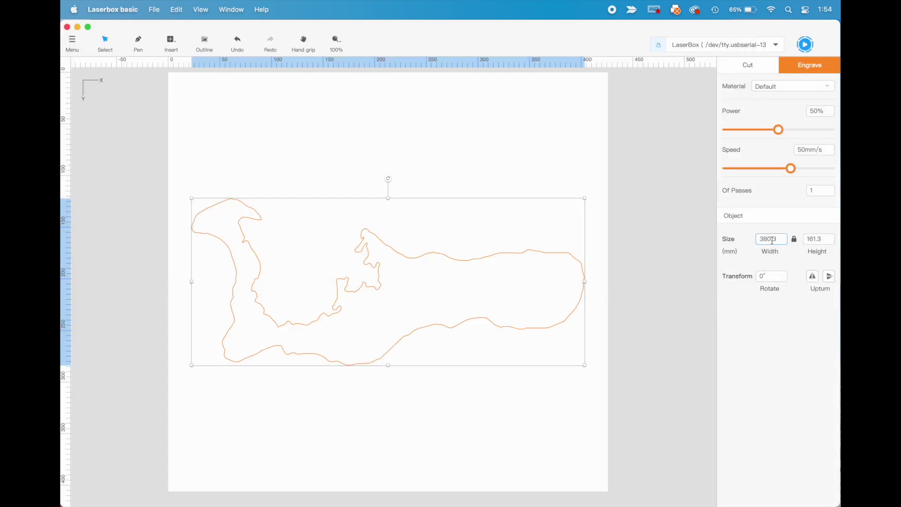
pyautogui.write('228.6')
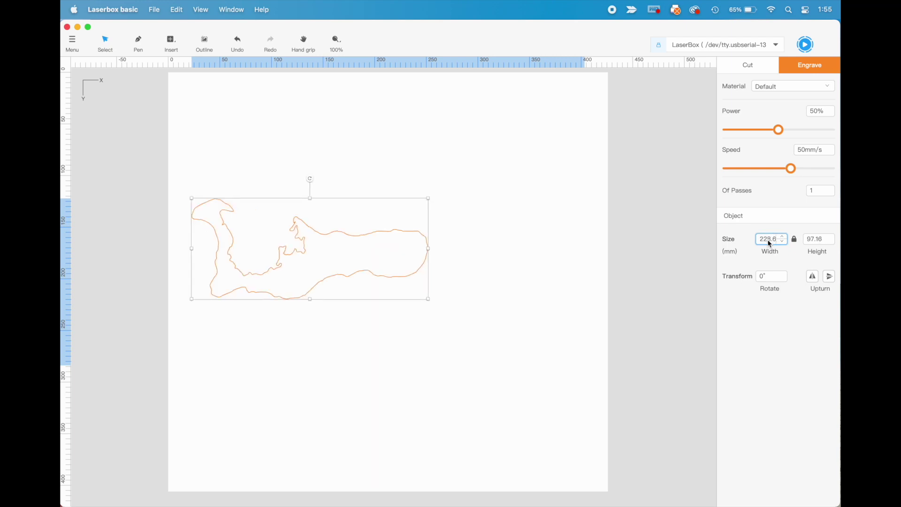
pyautogui.moveTo(361, 248); pyautogui.dragTo(397, 279)
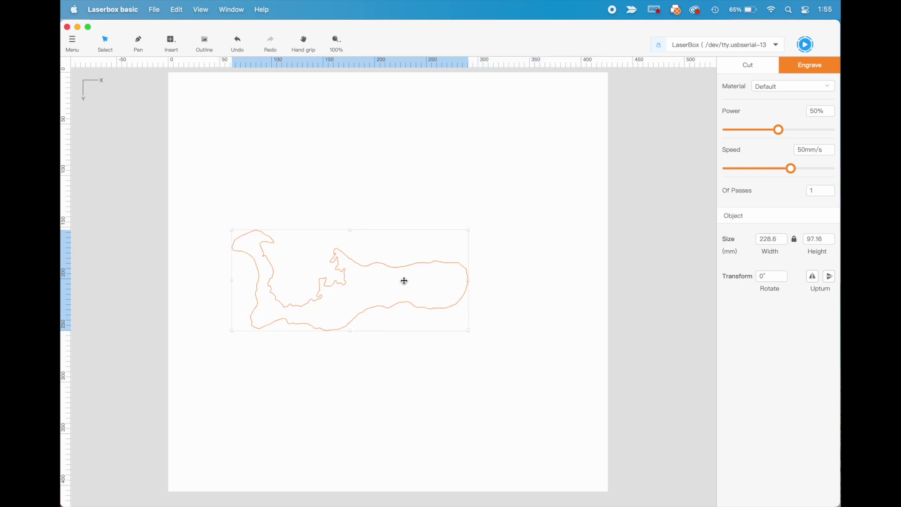
pyautogui.click(98, 485)
# Add Solid-Stingray-DB.svg to the canvas at 35 mm wide and raise the island outline
pyautogui.click(238, 124)
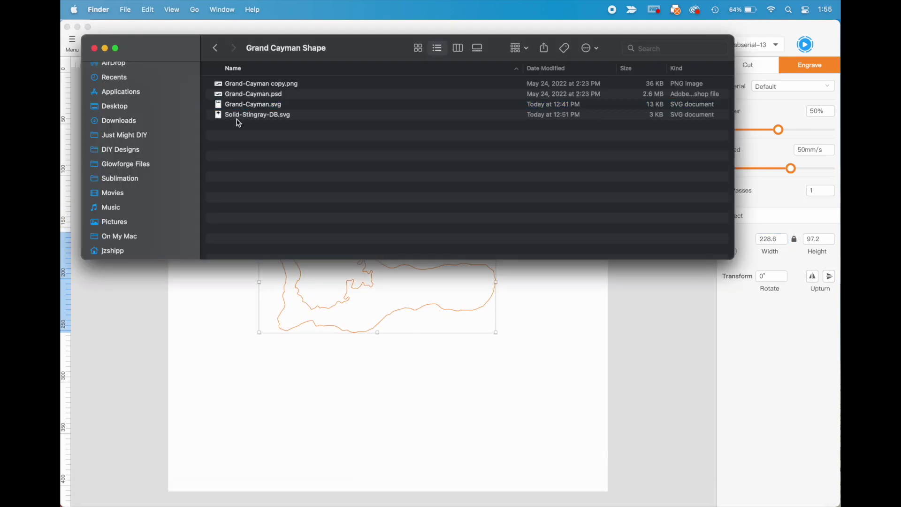
pyautogui.click(241, 120)
pyautogui.moveTo(291, 361); pyautogui.dragTo(291, 359)
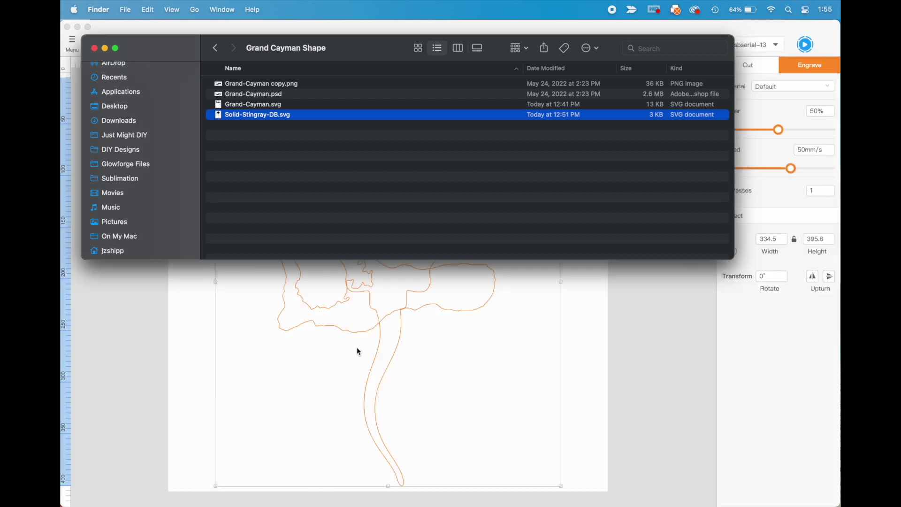
pyautogui.click(484, 296)
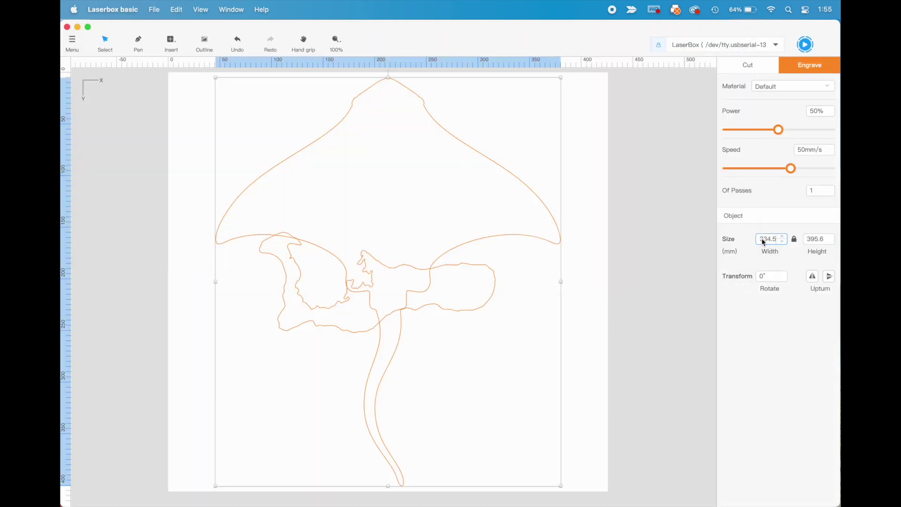
pyautogui.press('super+z')
pyautogui.moveTo(399, 286); pyautogui.dragTo(445, 256)
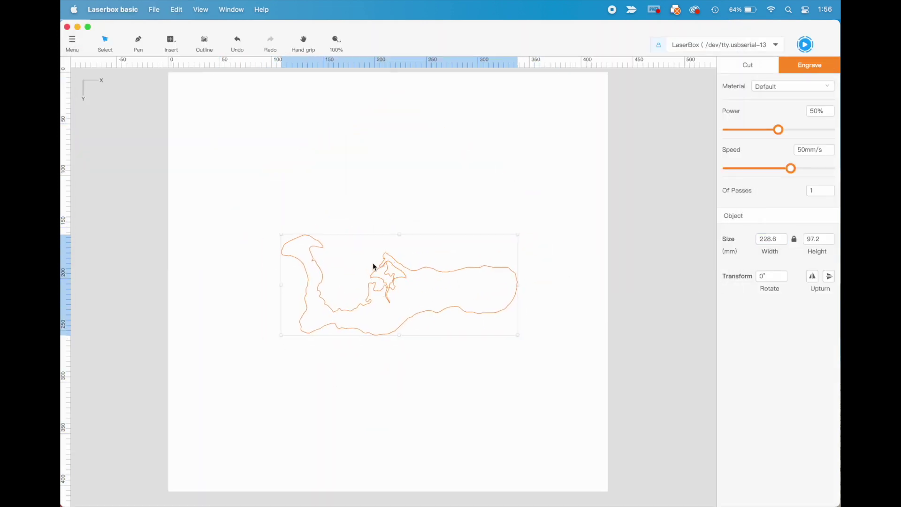
# Duplicate the stingray and place both copies inside the island's western end
pyautogui.moveTo(372, 263); pyautogui.dragTo(404, 342)
pyautogui.press('super+c')
pyautogui.press('super+v')
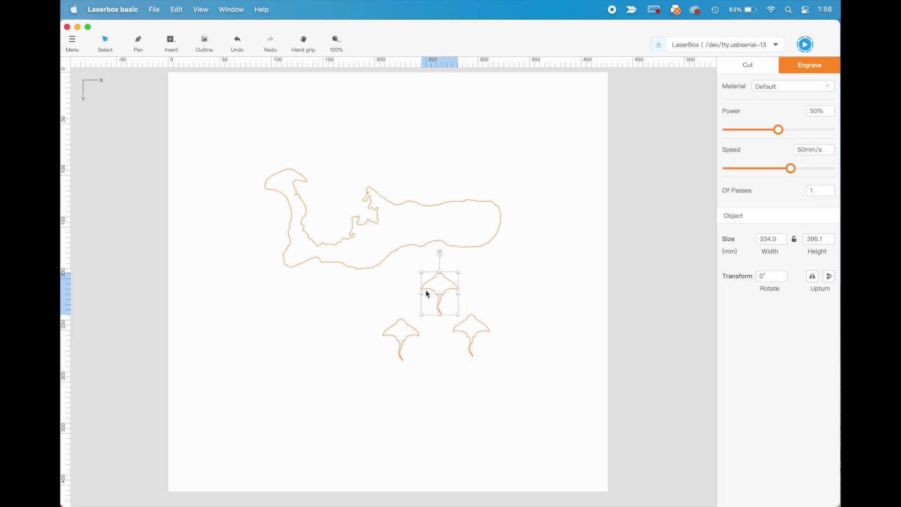
pyautogui.moveTo(373, 236); pyautogui.dragTo(366, 268)
pyautogui.moveTo(402, 329); pyautogui.dragTo(327, 225)
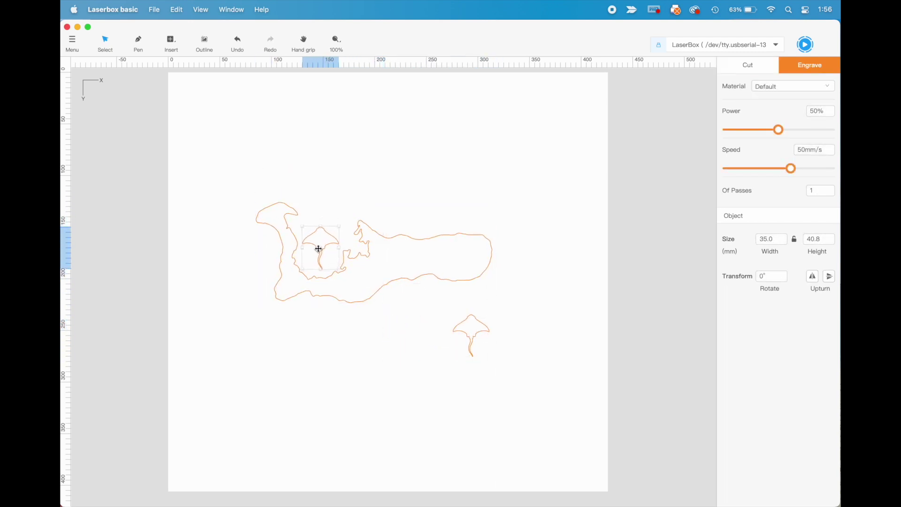
pyautogui.moveTo(471, 328); pyautogui.dragTo(334, 213)
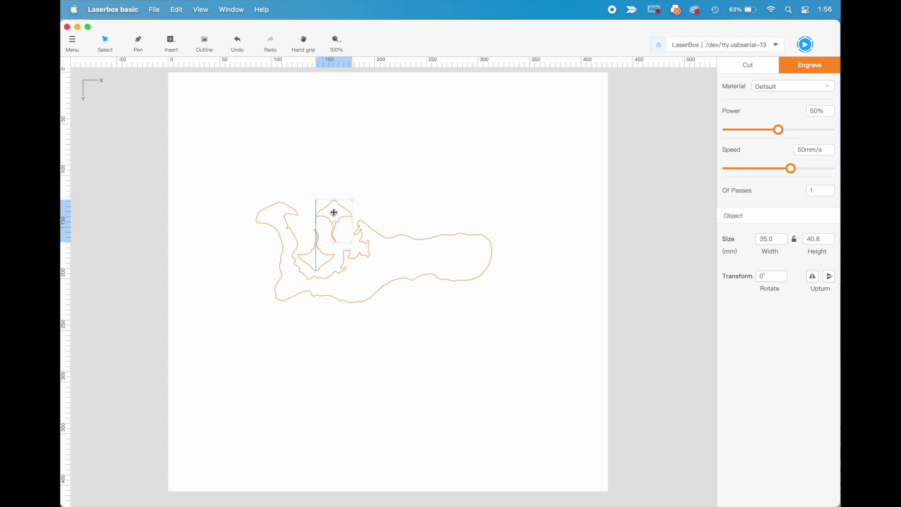
pyautogui.click(425, 343)
# Add a text box in the island's eastern part reading 'Grand Cayman'
pyautogui.click(172, 43)
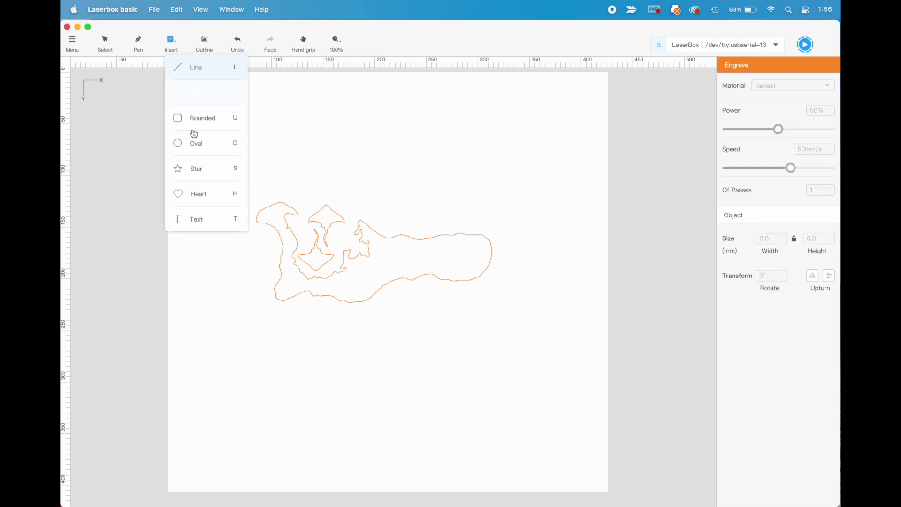
pyautogui.click(199, 219)
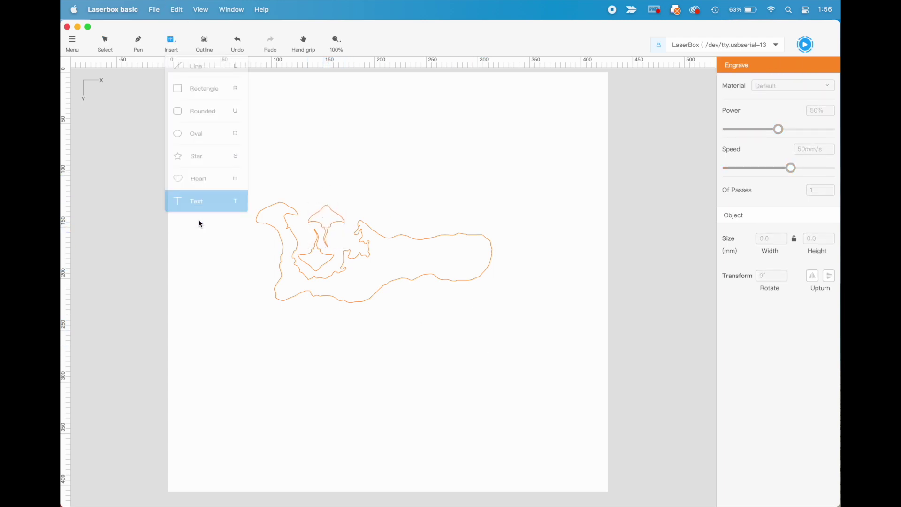
pyautogui.click(387, 265)
pyautogui.write('Grand Cayman')
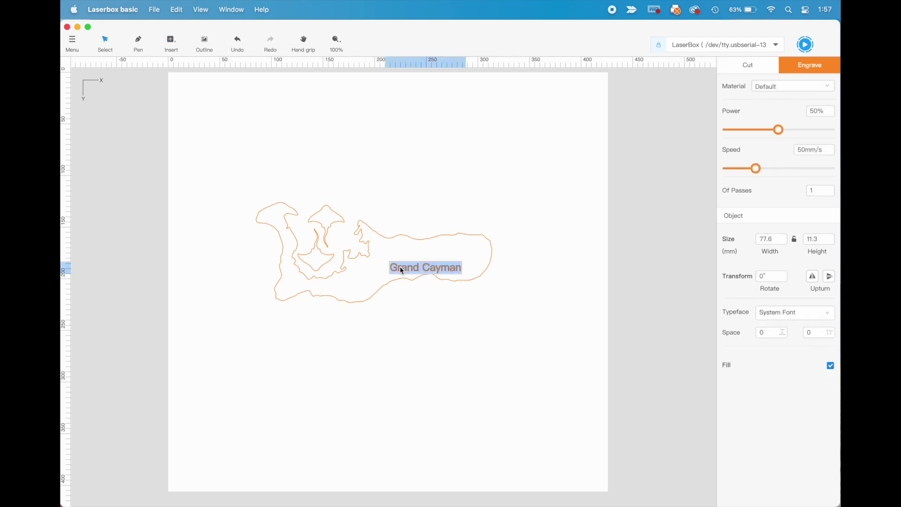
# Set the text in Hey October script, enlarge it, and fit it inside the island's right side
pyautogui.click(795, 312)
pyautogui.scroll(-15, 796, 408)
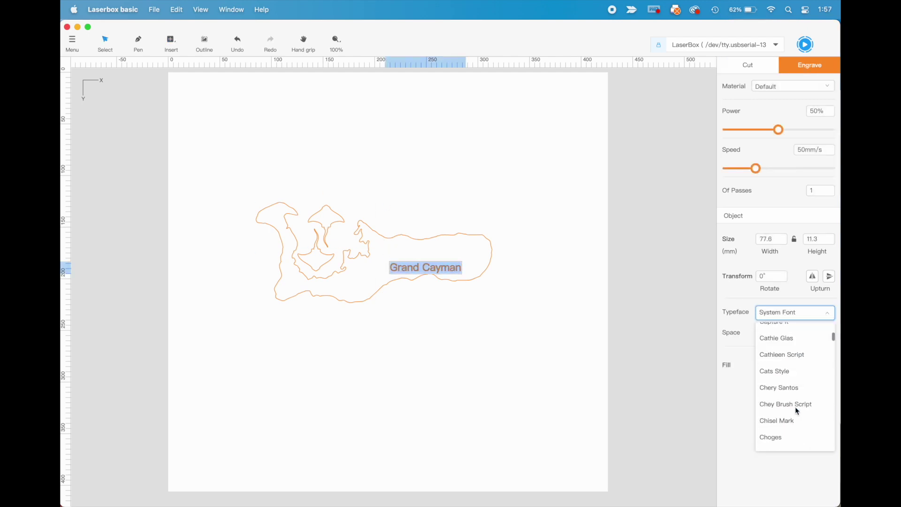
pyautogui.click(797, 416)
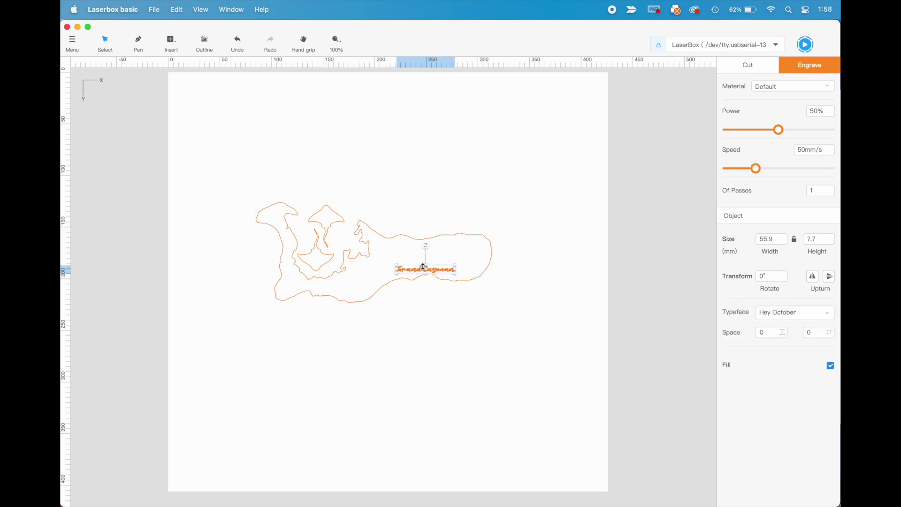
pyautogui.moveTo(455, 273); pyautogui.dragTo(480, 263)
pyautogui.click(446, 326)
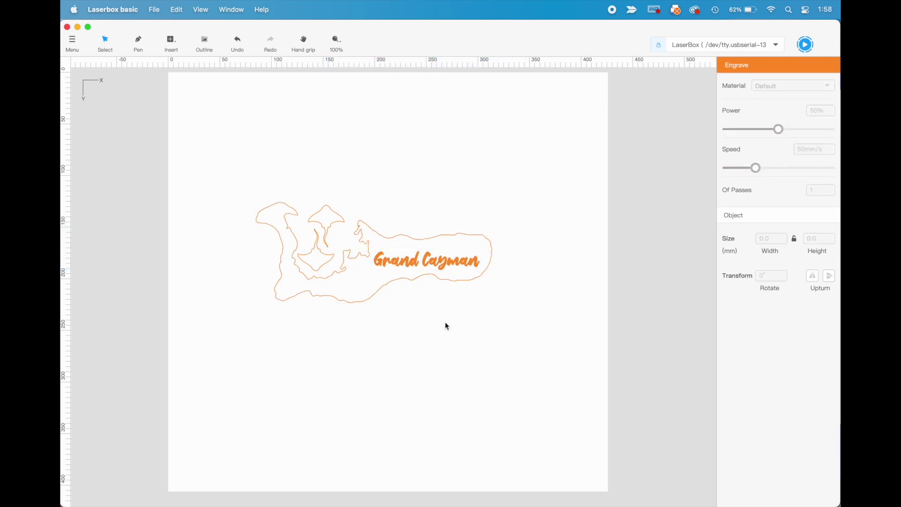
pyautogui.moveTo(402, 262); pyautogui.dragTo(406, 259)
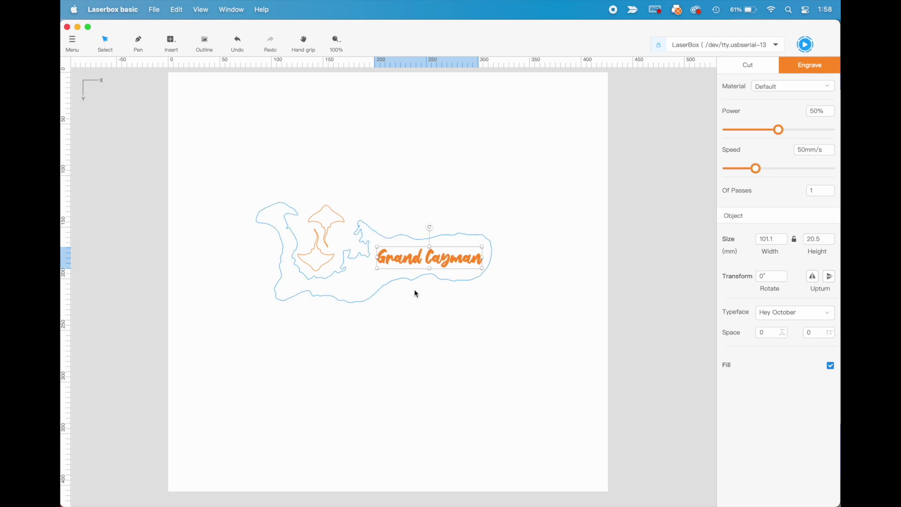
pyautogui.click(418, 312)
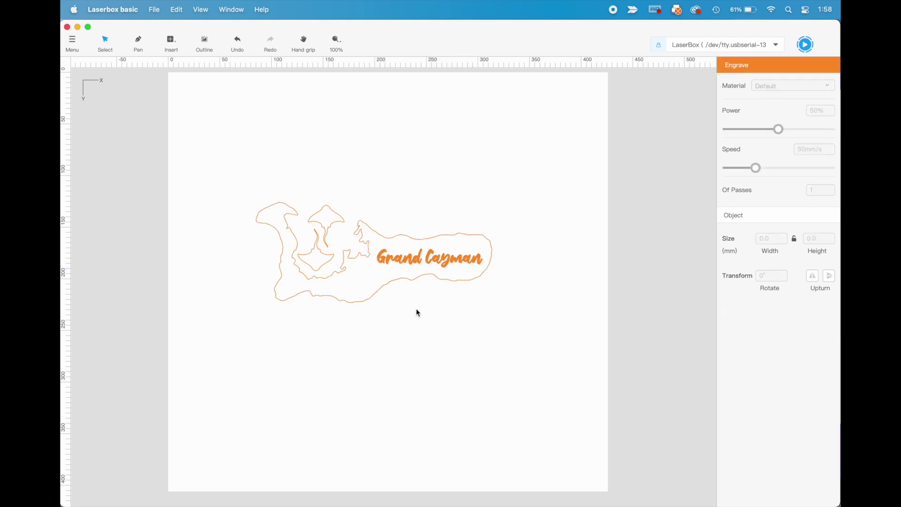
pyautogui.click(399, 240)
# Set the island outline and both stingray shapes to Cut
pyautogui.click(748, 66)
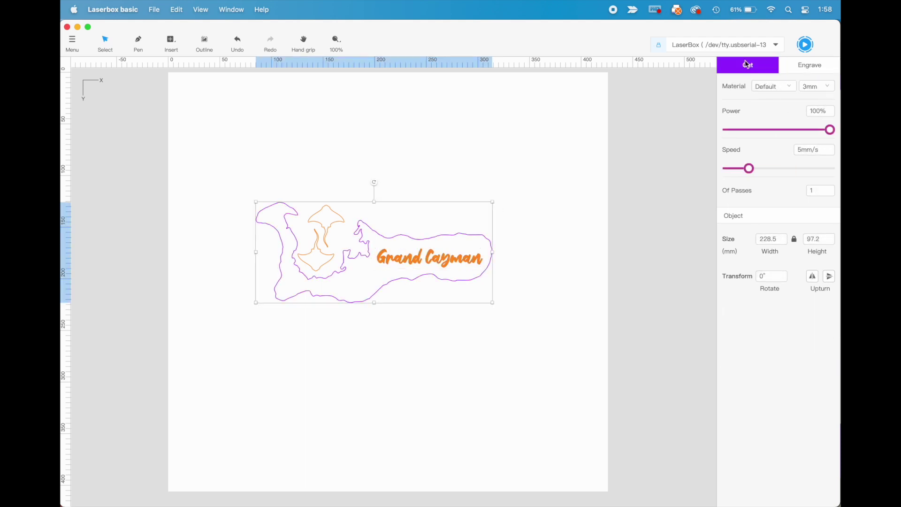
pyautogui.click(333, 226)
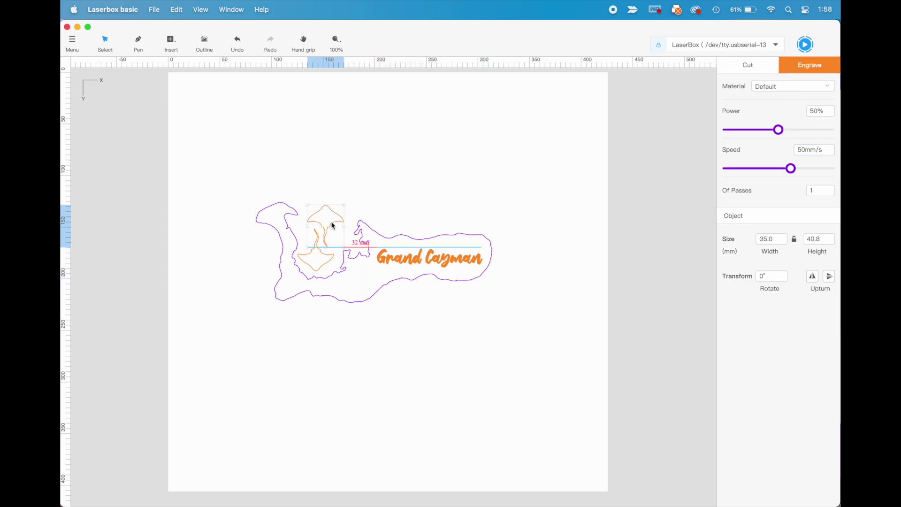
pyautogui.click(750, 68)
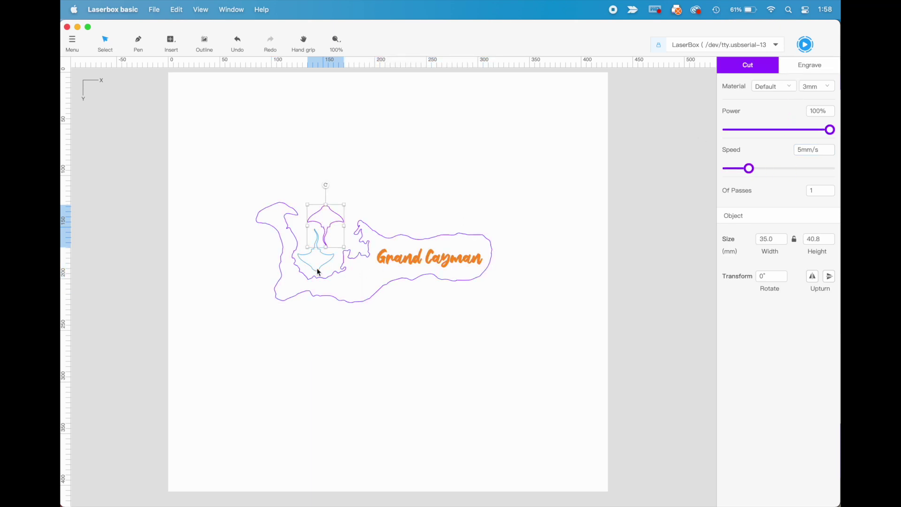
pyautogui.click(317, 268)
pyautogui.click(749, 70)
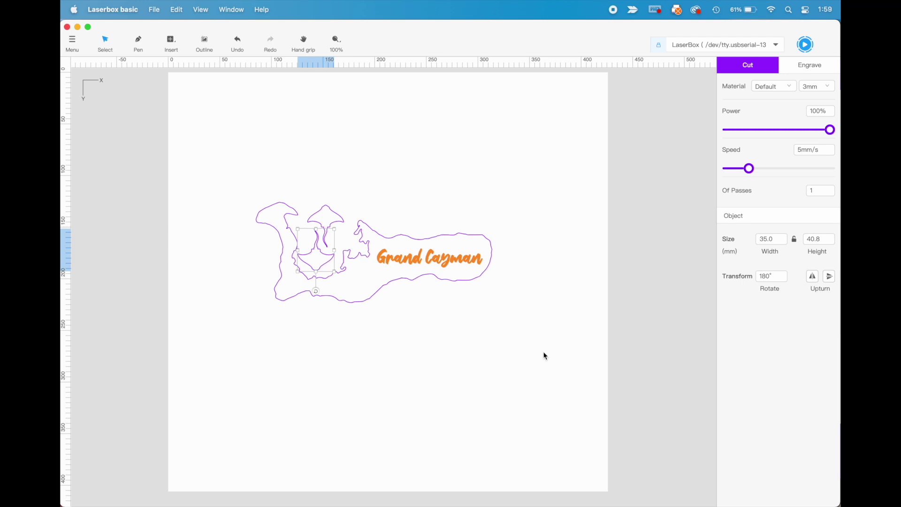
# Lower the island outline's cut speed to 3 mm/s
pyautogui.click(380, 239)
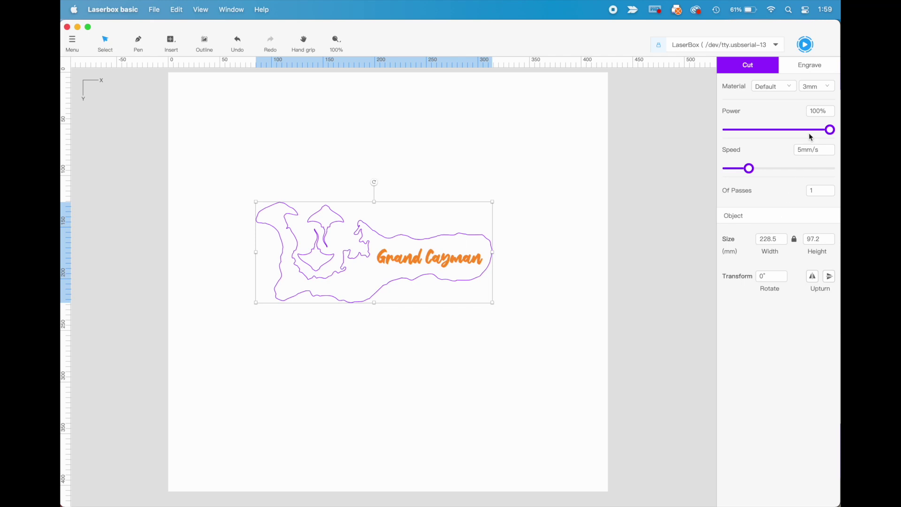
pyautogui.click(800, 150)
pyautogui.write('3')
pyautogui.click(324, 262)
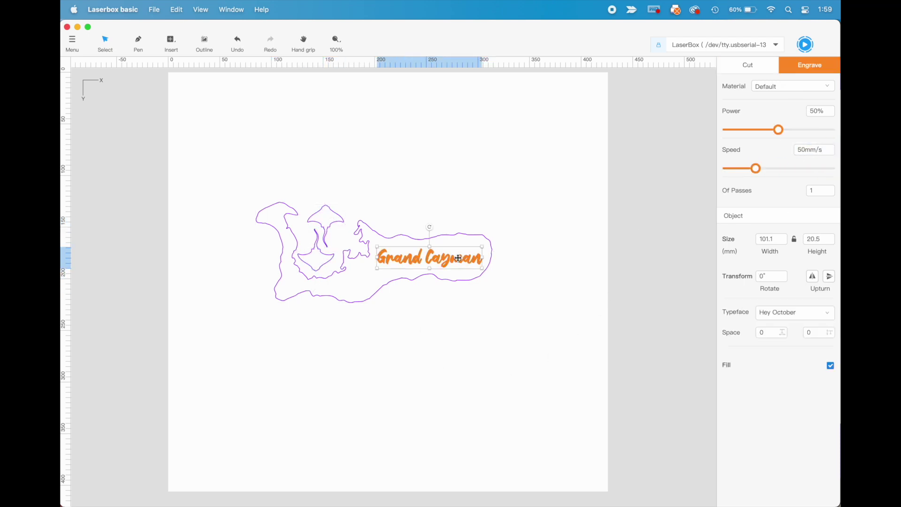
pyautogui.click(72, 42)
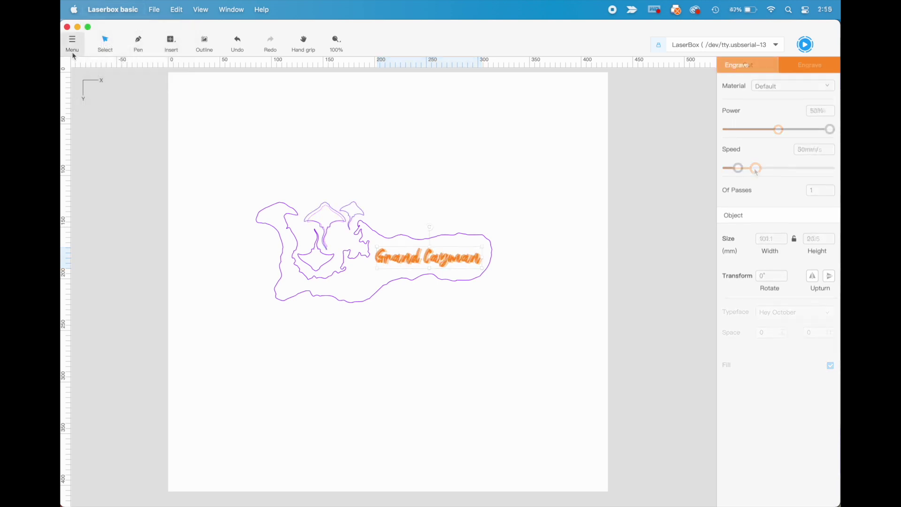
pyautogui.click(73, 48)
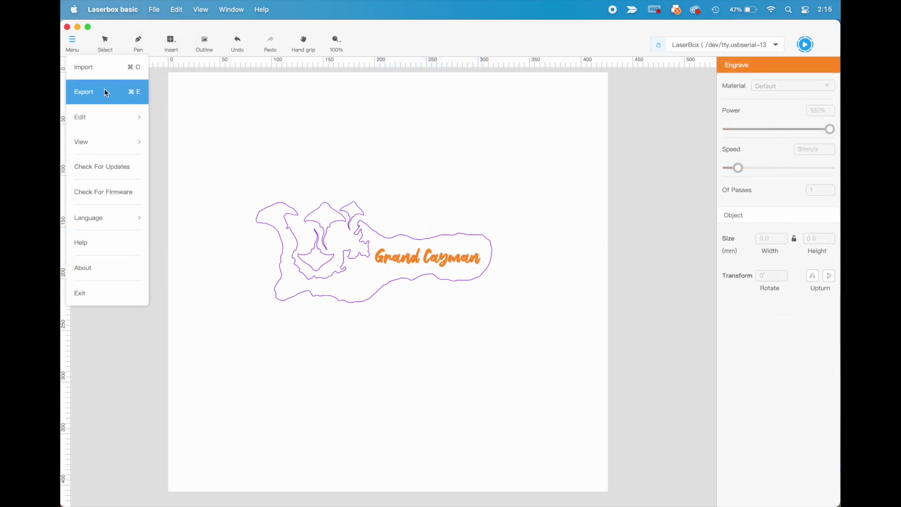
# Export the design from the menu as Grand-Cayman-With-Stingray
pyautogui.click(105, 92)
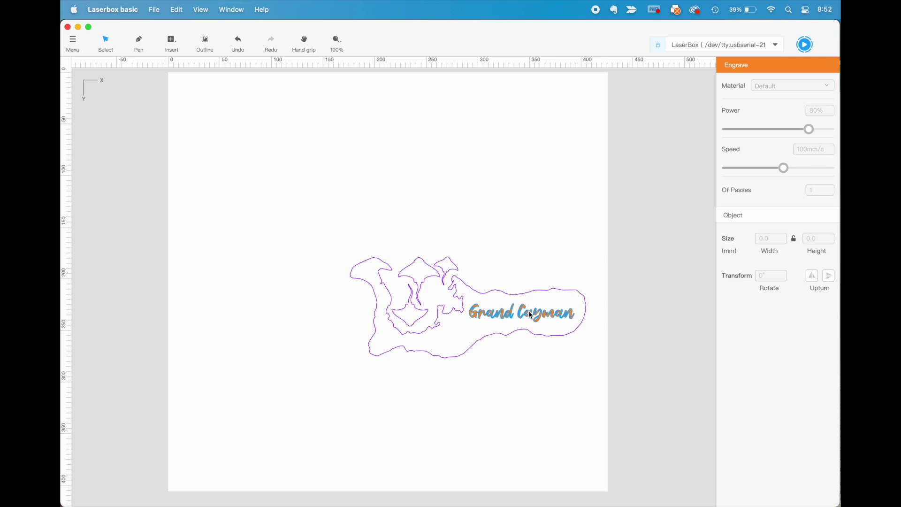
# Delete the 'Grand Cayman' text from the canvas
pyautogui.click(530, 313)
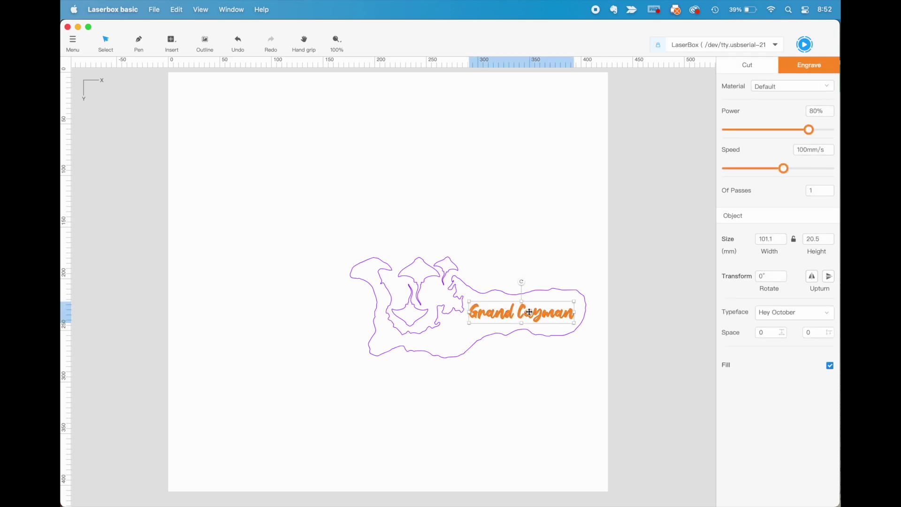
pyautogui.press('Delete')
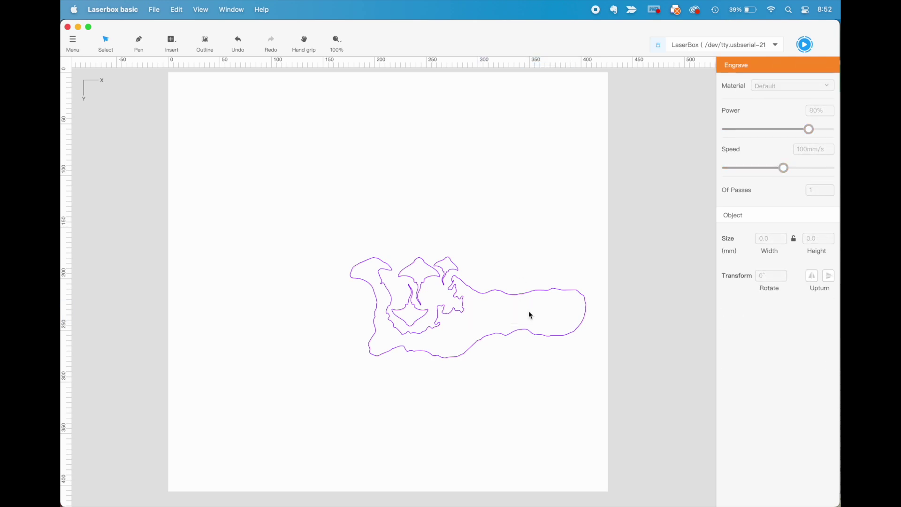
# Frame the island and stingray cut job on the material, then start cutting
pyautogui.click(806, 48)
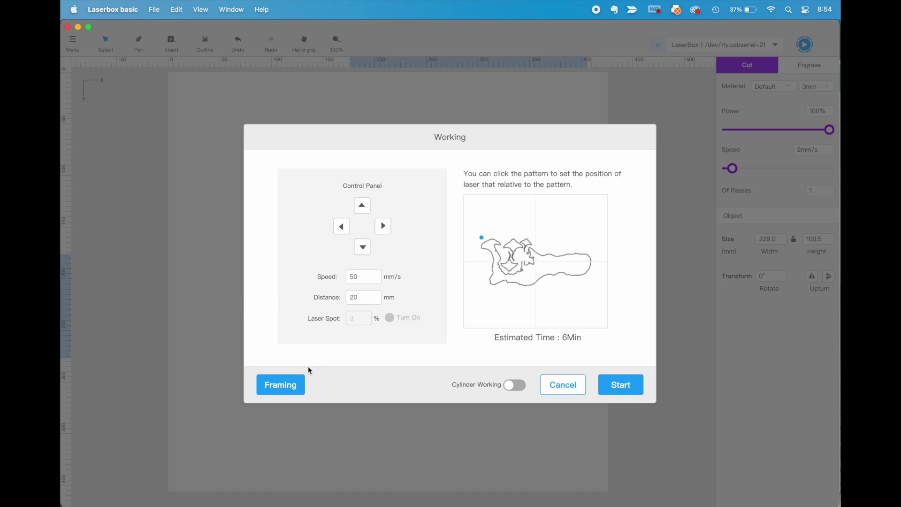
pyautogui.click(291, 389)
pyautogui.click(620, 385)
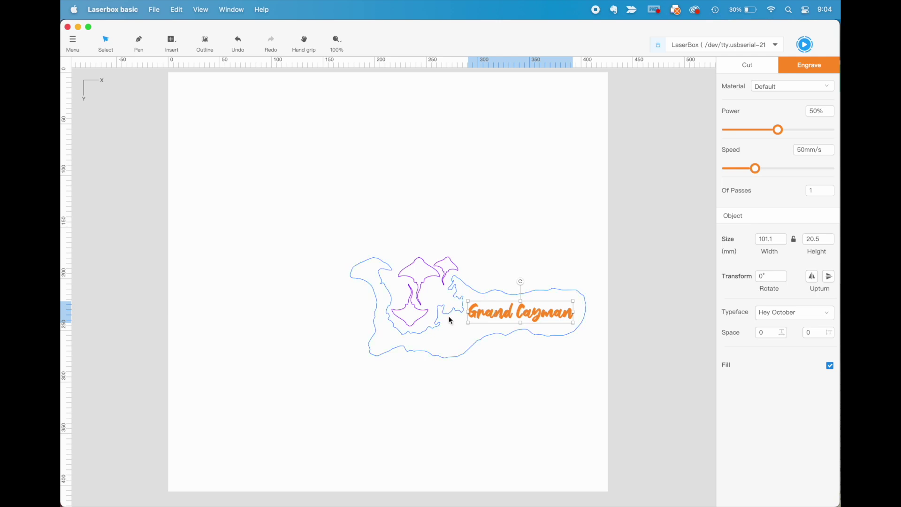
# Delete the already-cut outlines and set up the text engrave job with the laser starting at the text
pyautogui.moveTo(364, 218); pyautogui.dragTo(458, 381)
pyautogui.press('Delete')
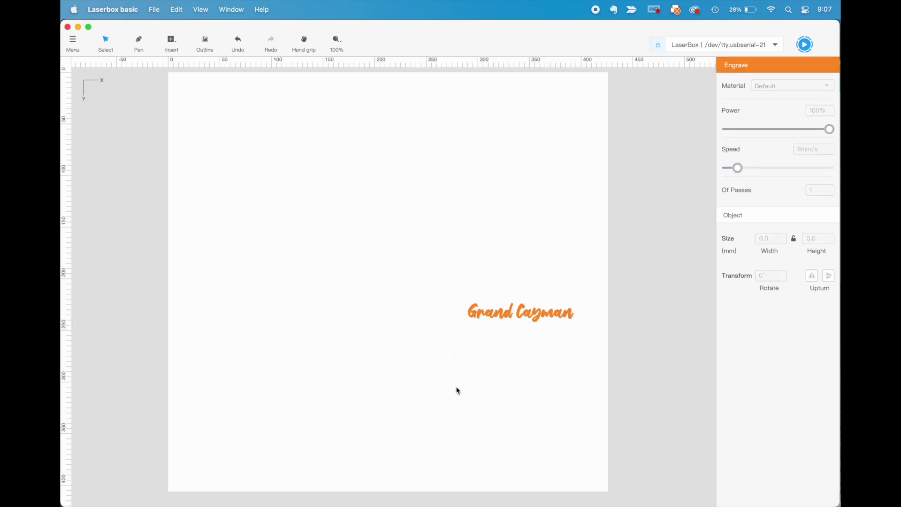
pyautogui.click(804, 45)
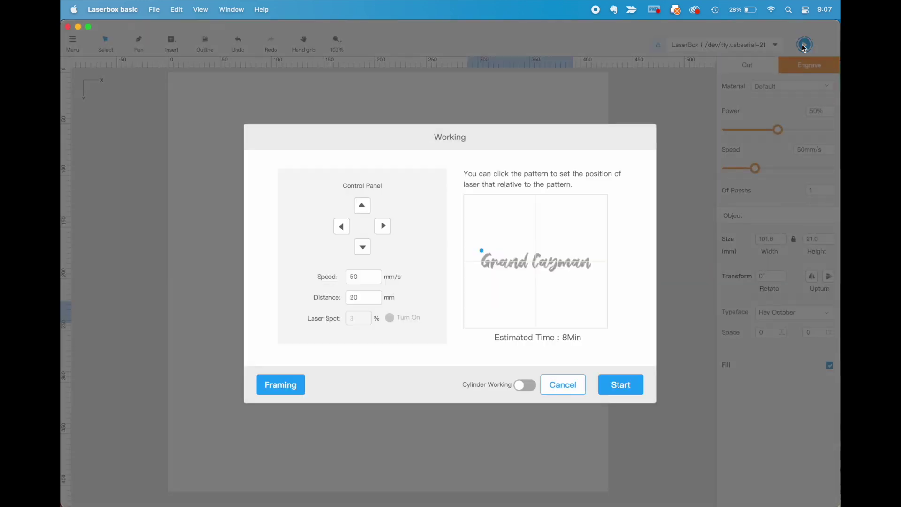
pyautogui.click(483, 252)
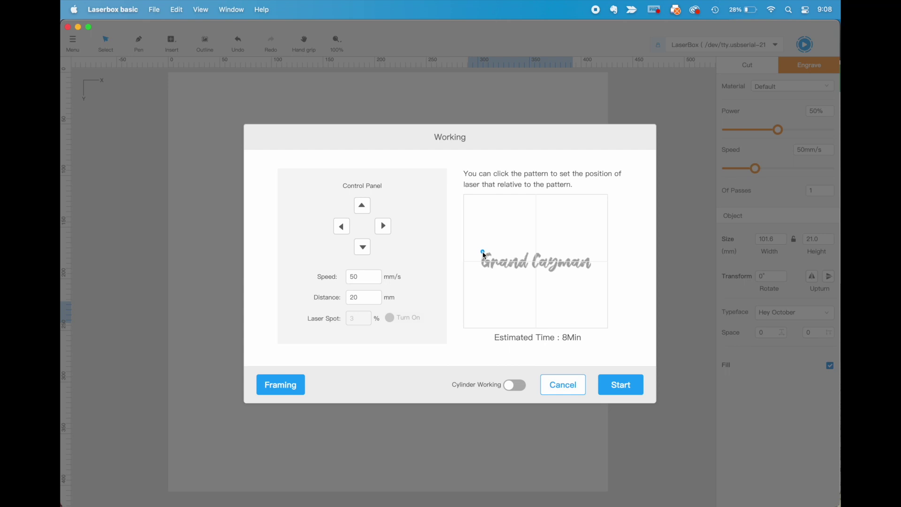